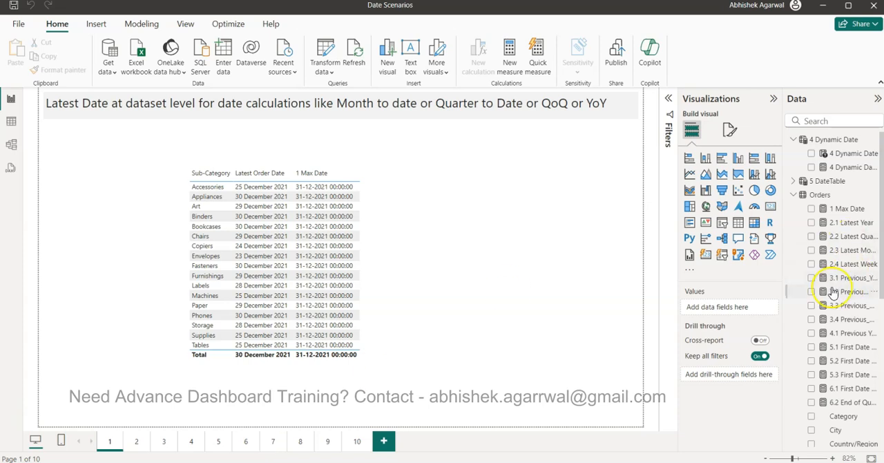
- Switch to the browser and look through the Datasets folder, the Datasets sheet with its Sample Superstore Dataset link, and the Power BI Video Tutorials sheet
{"action": "scroll", "coordinate": [836, 283], "scroll_direction": "down", "scroll_amount": 3}
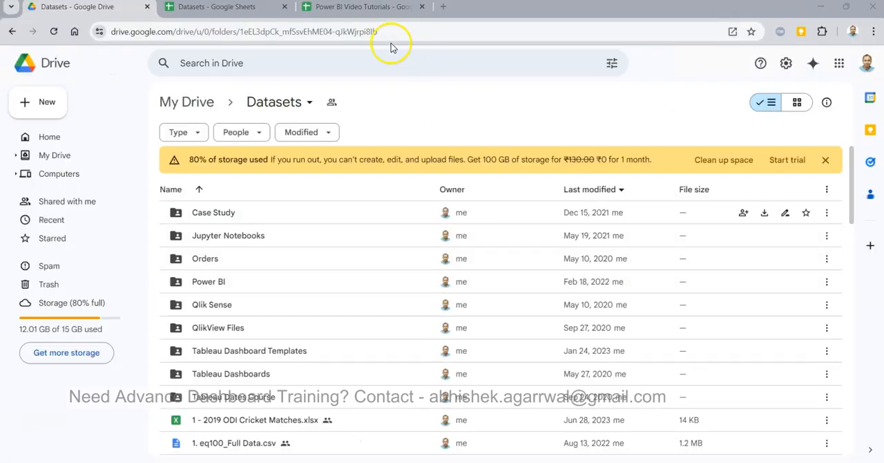
{"action": "left_click", "coordinate": [366, 29]}
{"action": "left_click", "coordinate": [425, 77]}
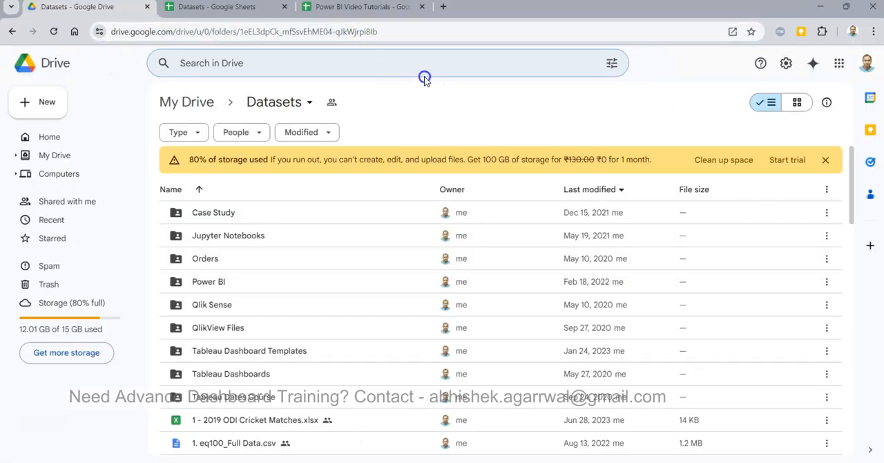
{"action": "scroll", "coordinate": [347, 264], "scroll_direction": "down", "scroll_amount": 15}
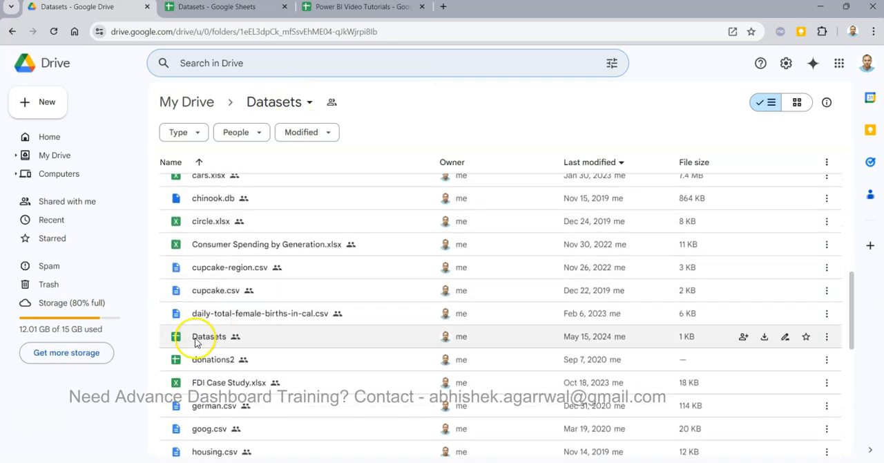
{"action": "left_click", "coordinate": [221, 8]}
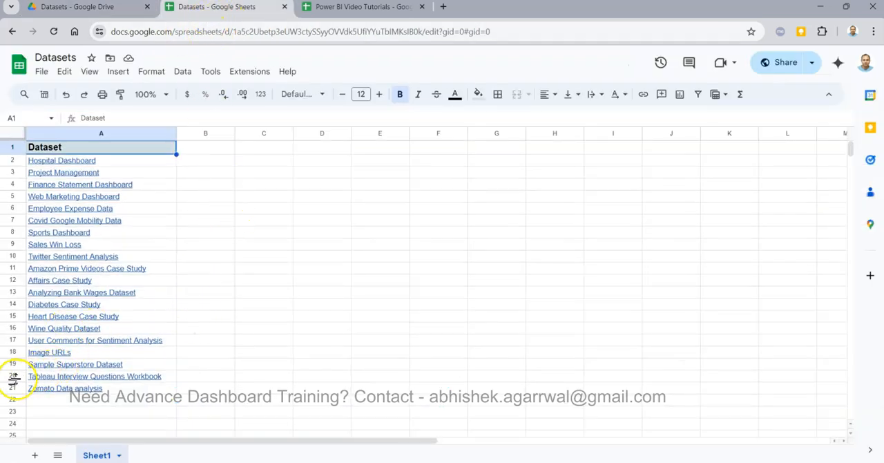
{"action": "mouse_move", "coordinate": [29, 366]}
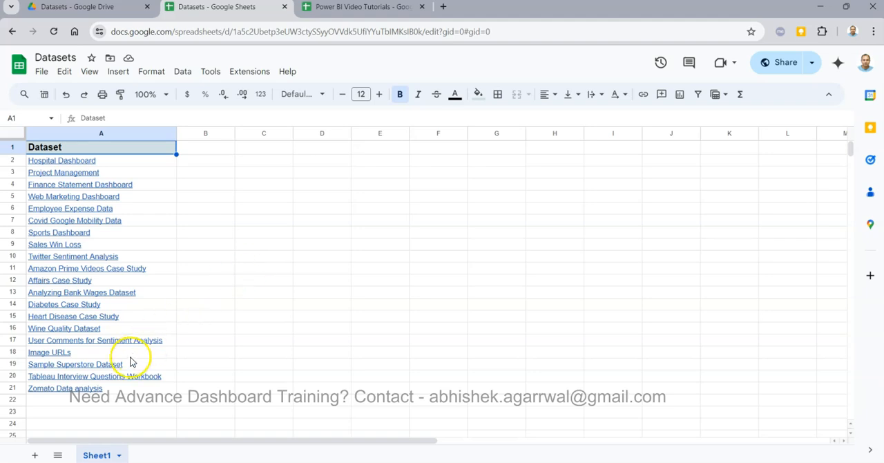
{"action": "mouse_move", "coordinate": [137, 371]}
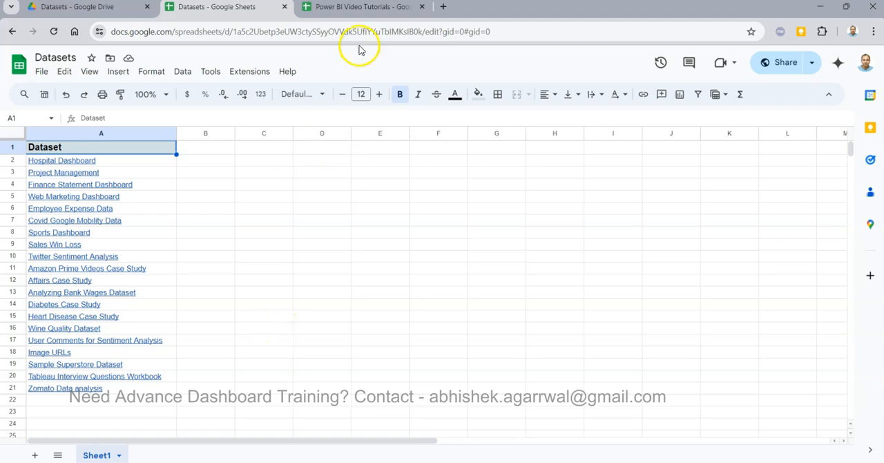
{"action": "left_click", "coordinate": [368, 20]}
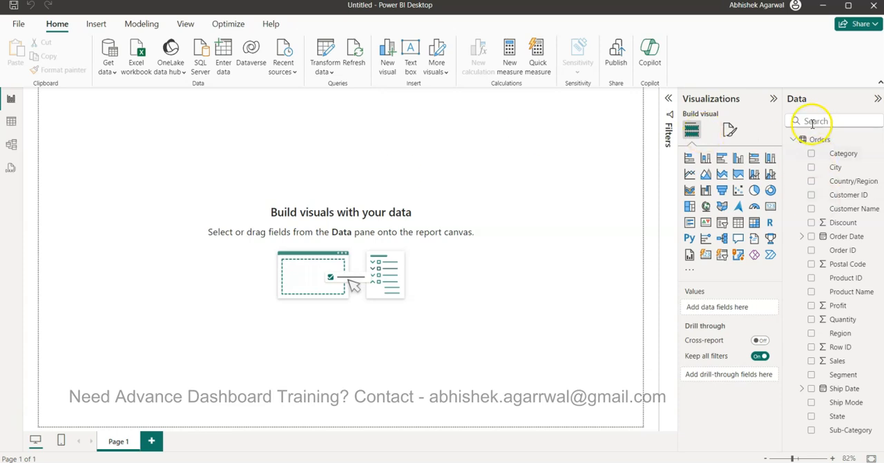
- In Power BI Desktop, add a table visual to the blank report page, move and enlarge it, and include the Sub-Category field
{"action": "mouse_move", "coordinate": [826, 144]}
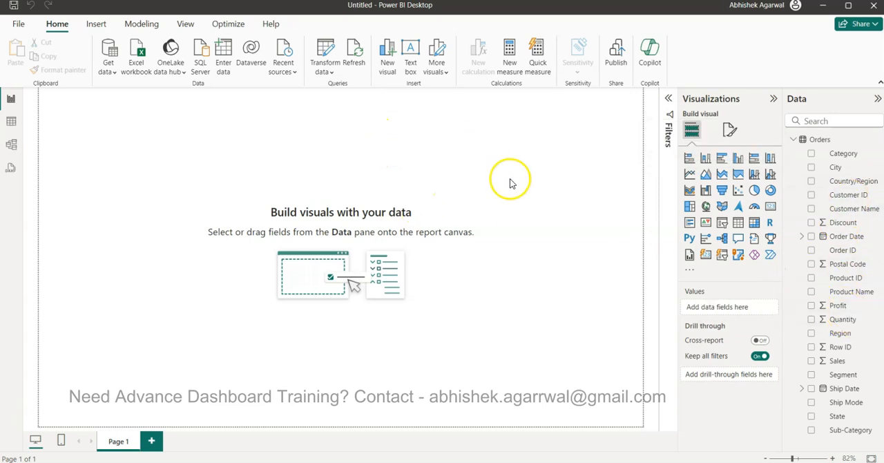
{"action": "left_click", "coordinate": [737, 222]}
{"action": "left_click_drag", "start_coordinate": [82, 181], "coordinate": [252, 231]}
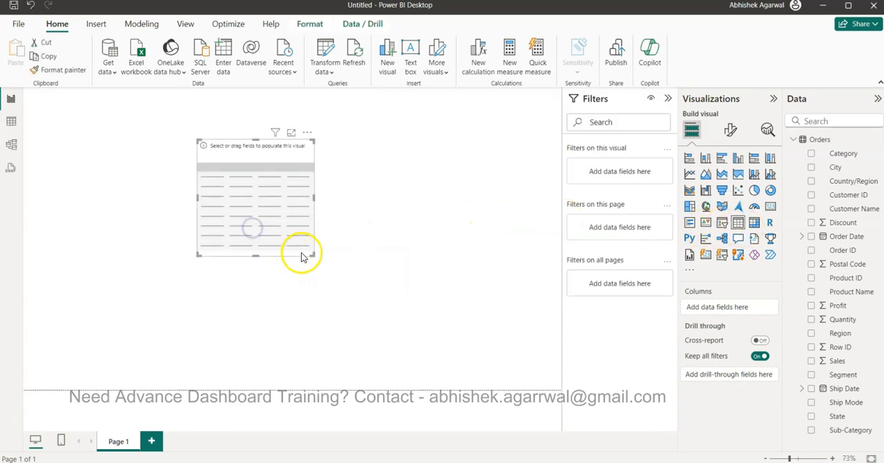
{"action": "left_click_drag", "start_coordinate": [314, 256], "coordinate": [462, 389]}
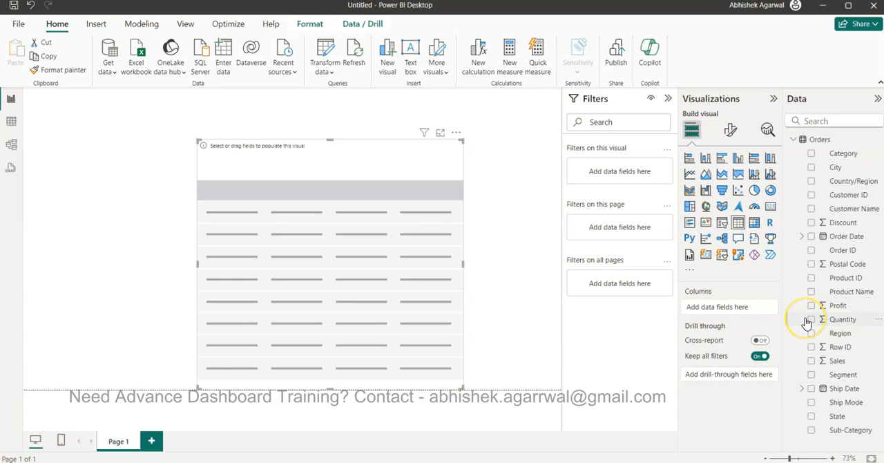
{"action": "left_click", "coordinate": [812, 430]}
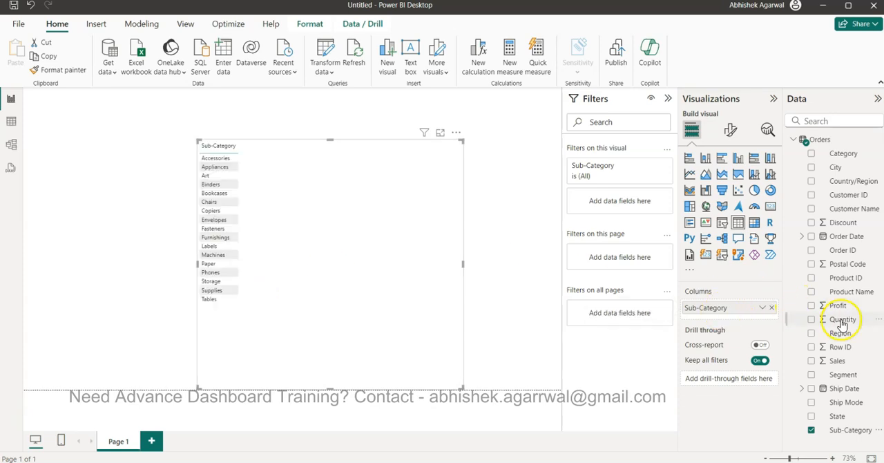
- Add Order Date to the table as a plain date instead of a date hierarchy, and summarize it as Latest
{"action": "left_click", "coordinate": [812, 236]}
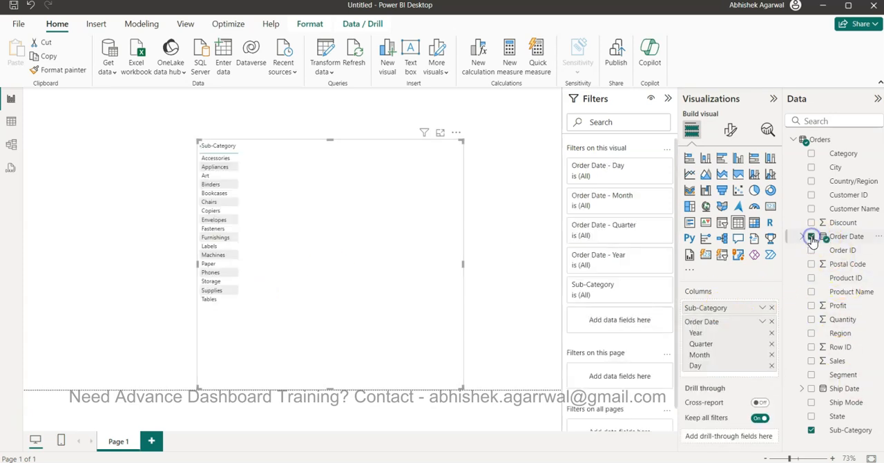
{"action": "left_click", "coordinate": [762, 325]}
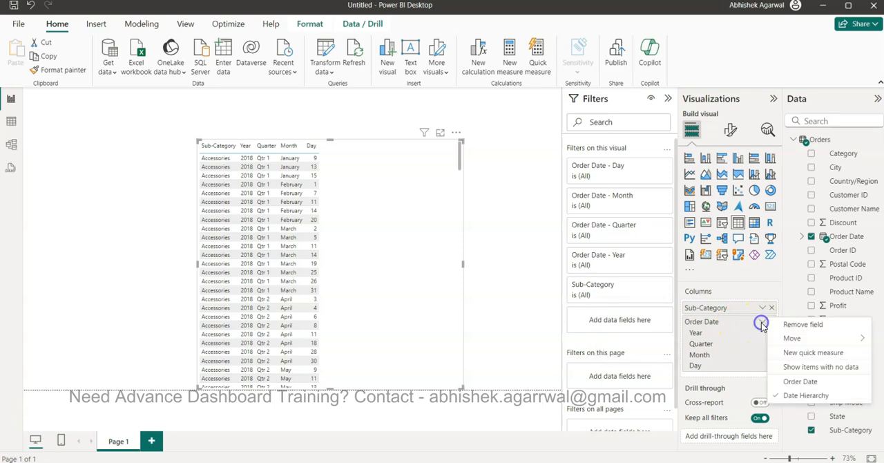
{"action": "left_click", "coordinate": [802, 382]}
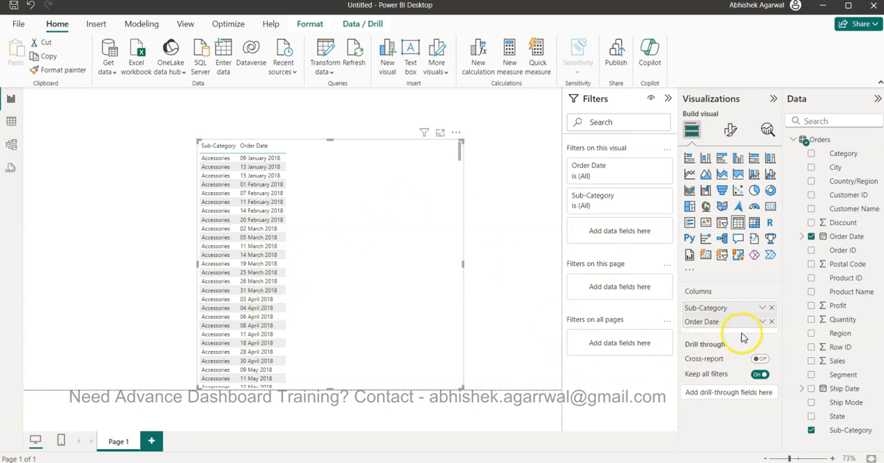
{"action": "left_click", "coordinate": [761, 325]}
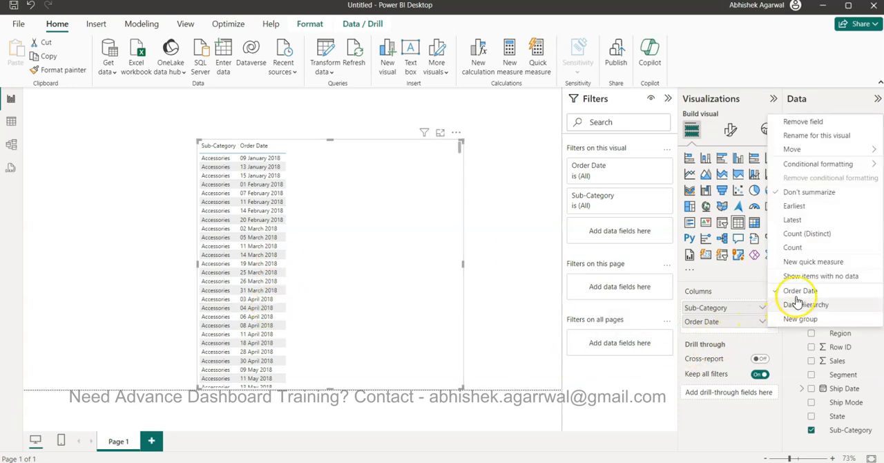
{"action": "left_click", "coordinate": [795, 220]}
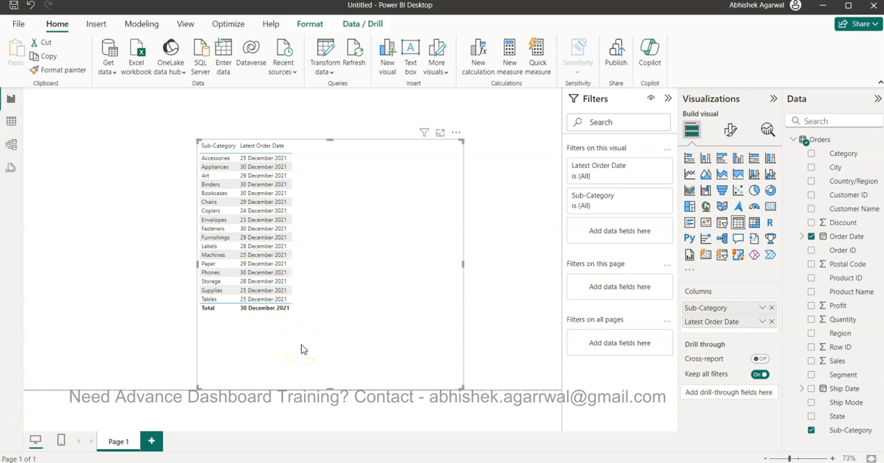
{"action": "left_click", "coordinate": [348, 337]}
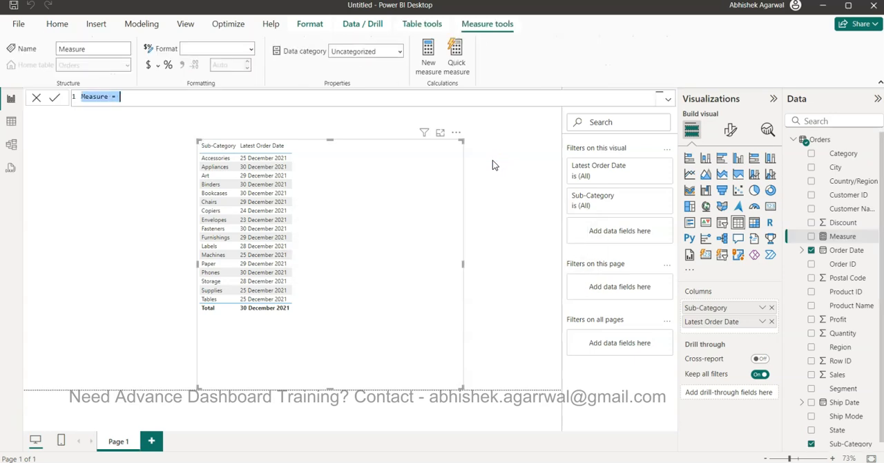
- Create a measure named Fixed Latest Date in the Orders table and begin its formula with MAXX(ALL(Orders),
{"action": "type", "text": "Fixed Latest Dat"}
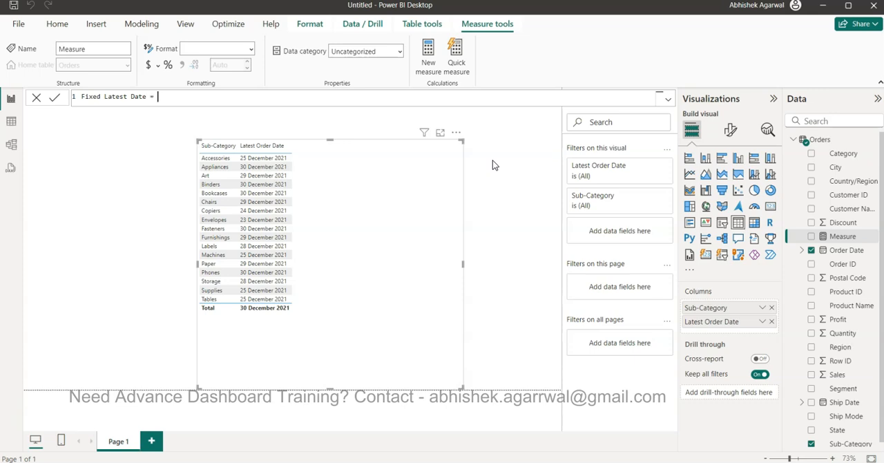
{"action": "type", "text": "MAXX"}
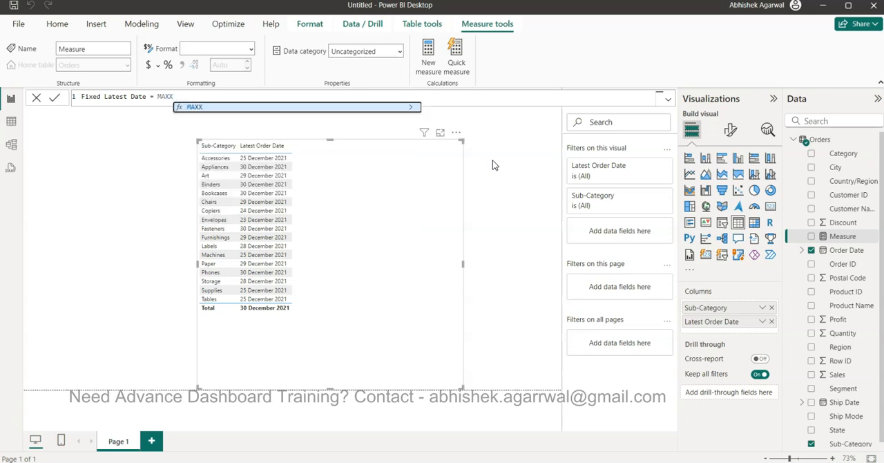
{"action": "type", "text": "(ALL(OR"}
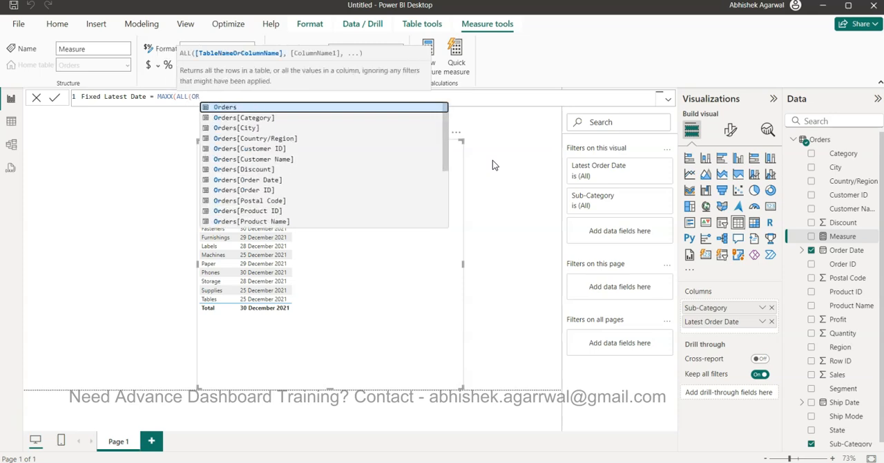
{"action": "key", "text": "Tab"}
{"action": "type", "text": ")"}
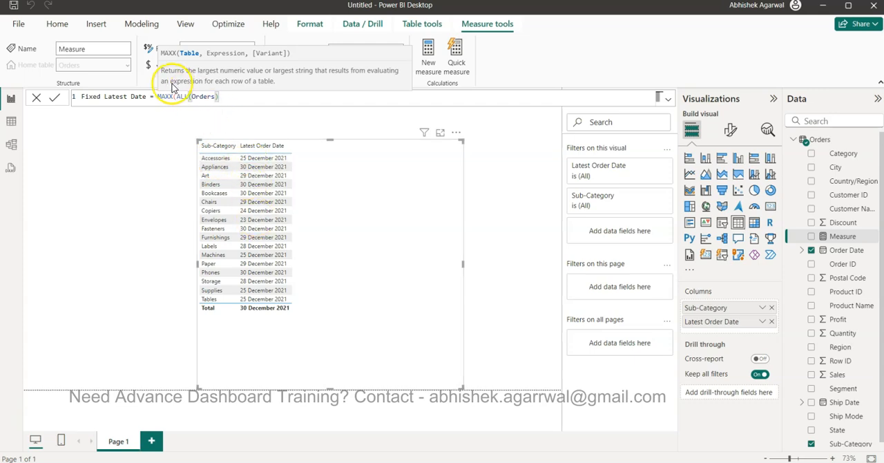
{"action": "left_click_drag", "start_coordinate": [176, 98], "coordinate": [227, 98]}
{"action": "left_click", "coordinate": [228, 97]}
{"action": "type", "text": ","}
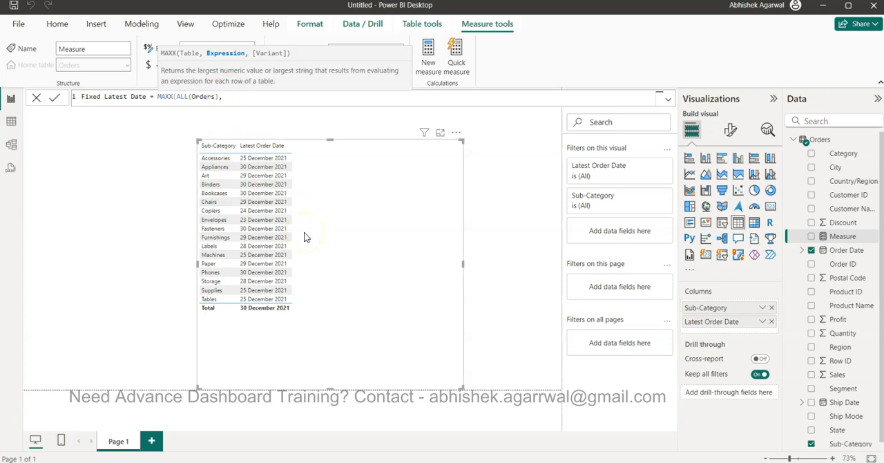
{"action": "type", "text": "MAX("}
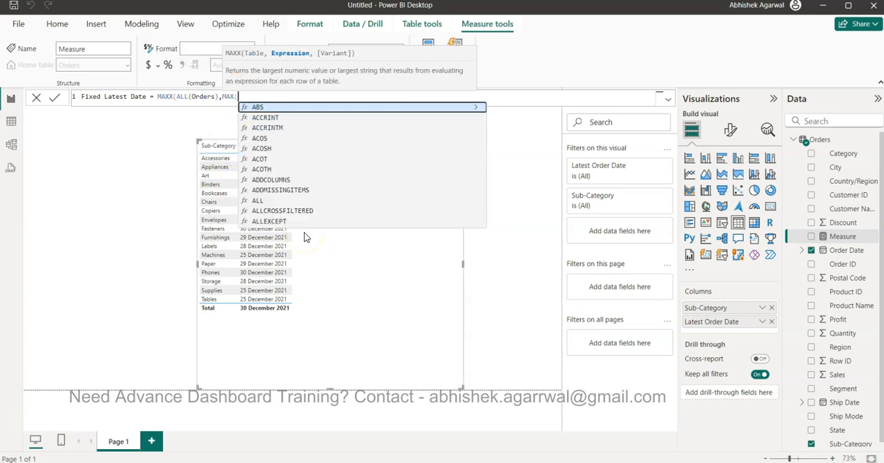
{"action": "type", "text": "order"}
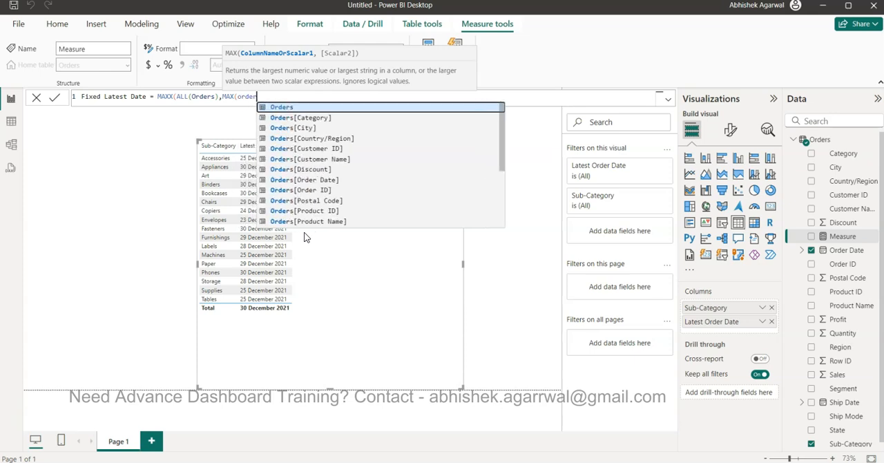
- Complete the measure formula with MAX(Orders[Order Date])), commit it, and add Fixed Latest Date as a column of the table visual
{"action": "key", "text": "Down"}
{"action": "key", "text": "Down"}
{"action": "key", "text": "Down"}
{"action": "key", "text": "Down"}
{"action": "key", "text": "Down"}
{"action": "key", "text": "Down"}
{"action": "key", "text": "Down"}
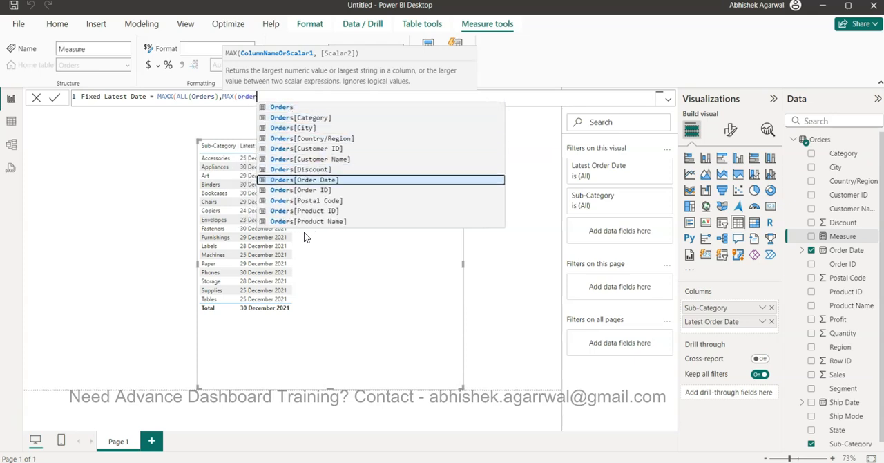
{"action": "key", "text": "Tab"}
{"action": "type", "text": "))"}
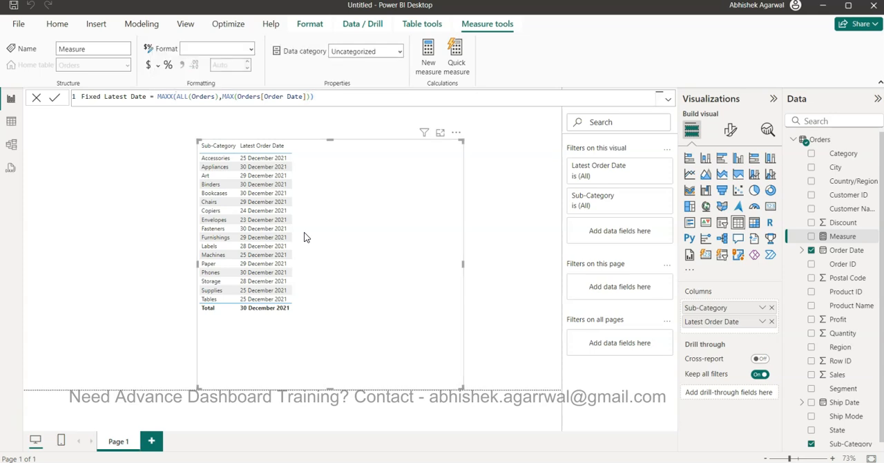
{"action": "key", "text": "Return"}
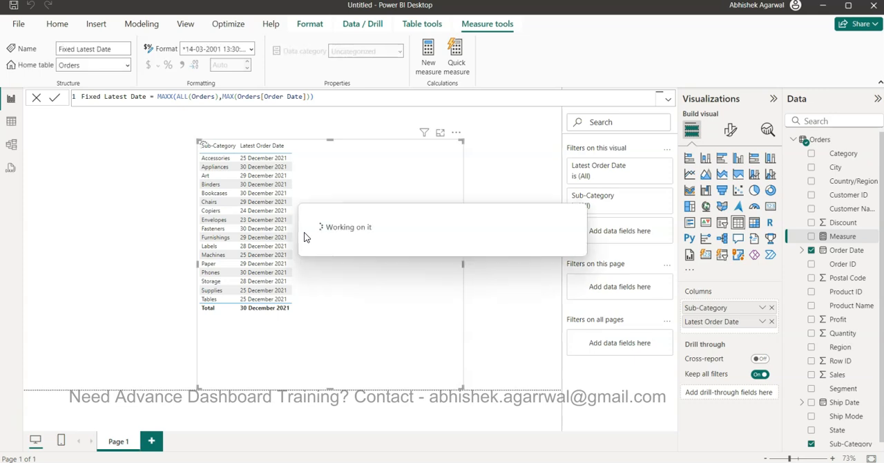
{"action": "left_click_drag", "start_coordinate": [837, 236], "coordinate": [730, 333]}
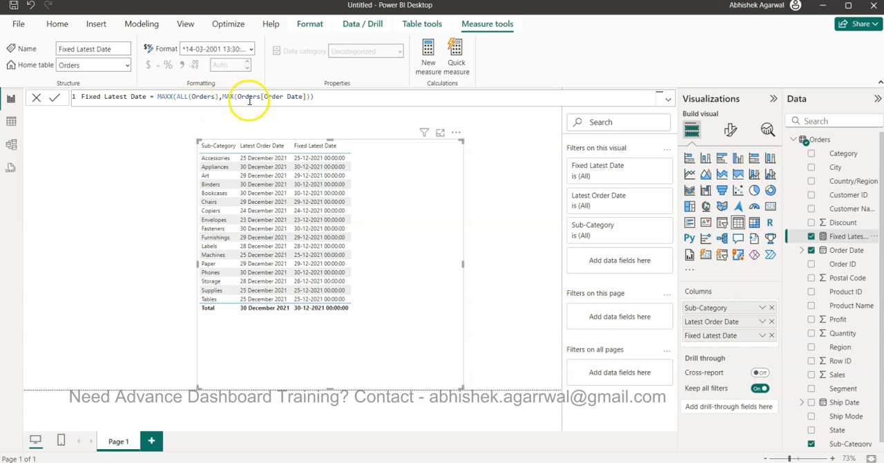
- Change the Fixed Latest Date formula to take the maximum of Orders[Order Date].[Date] and commit it
{"action": "left_click", "coordinate": [304, 96]}
{"action": "type", "text": ")"}
{"action": "type", "text": "."}
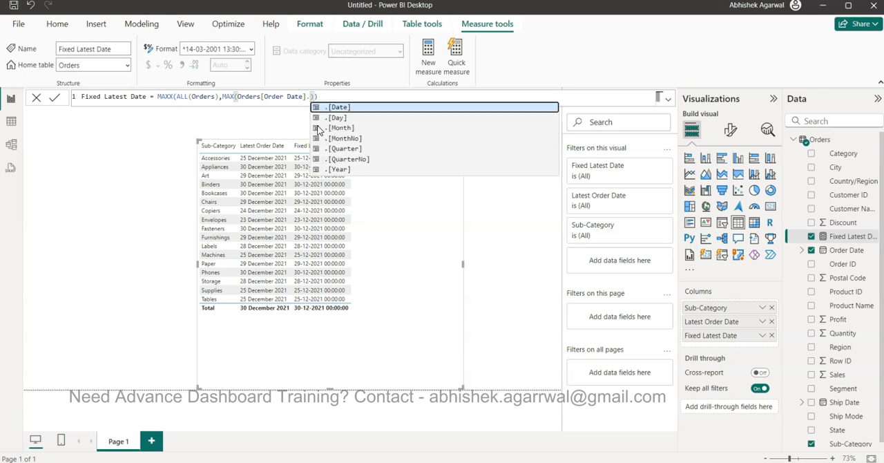
{"action": "key", "text": "Tab"}
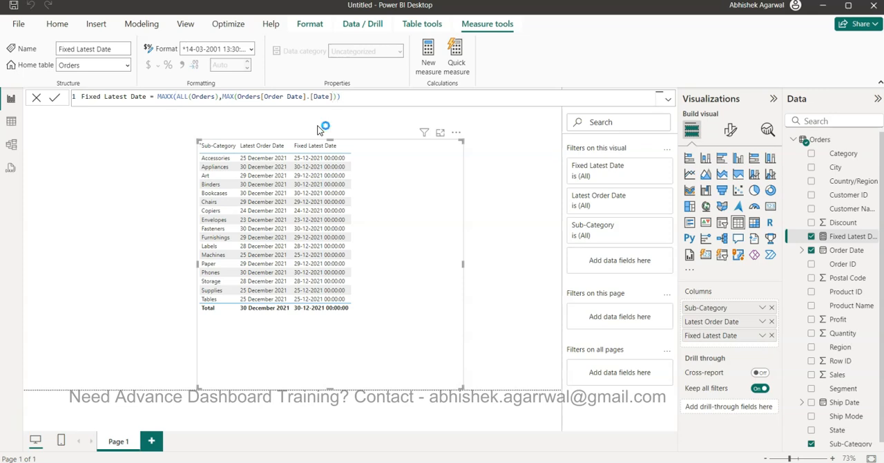
{"action": "key", "text": "Return"}
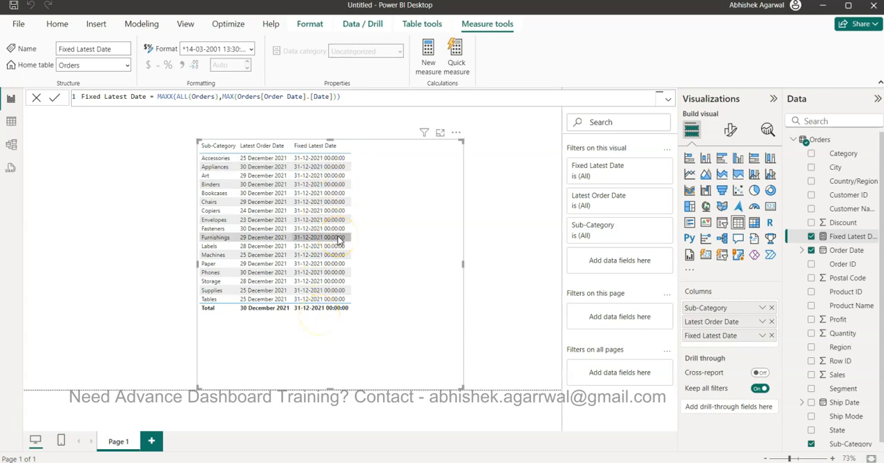
- Examine the Order Date reference and its .[Date] part in the formula alongside the Order Date field's hierarchy
{"action": "left_click_drag", "start_coordinate": [237, 96], "coordinate": [303, 96]}
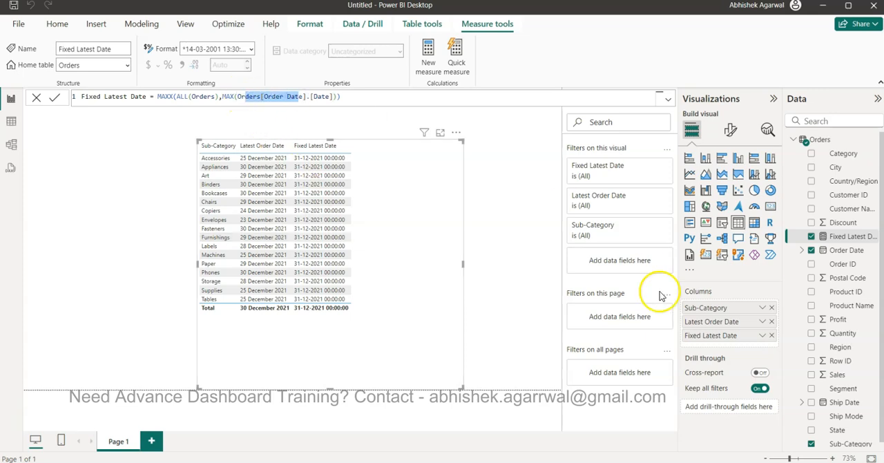
{"action": "left_click", "coordinate": [801, 253]}
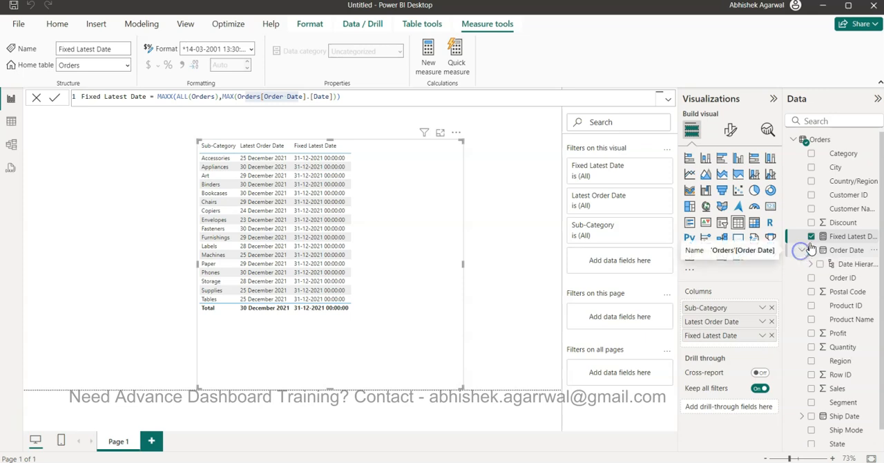
{"action": "left_click_drag", "start_coordinate": [306, 96], "coordinate": [330, 96]}
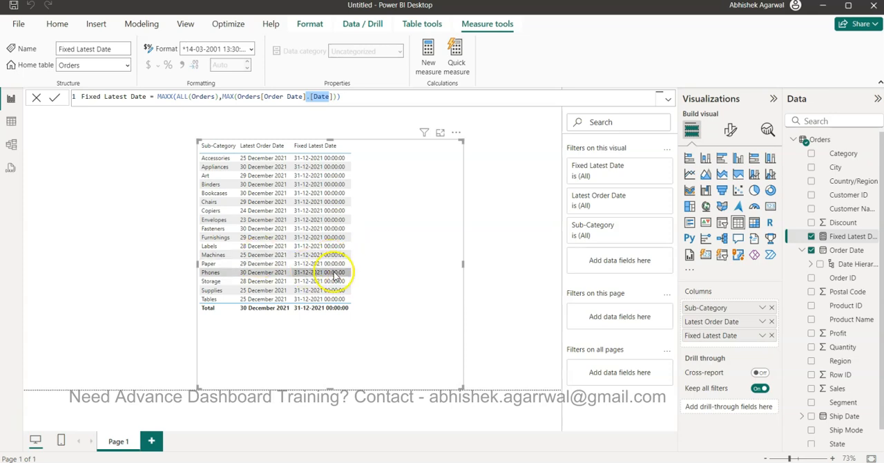
{"action": "left_click", "coordinate": [352, 319]}
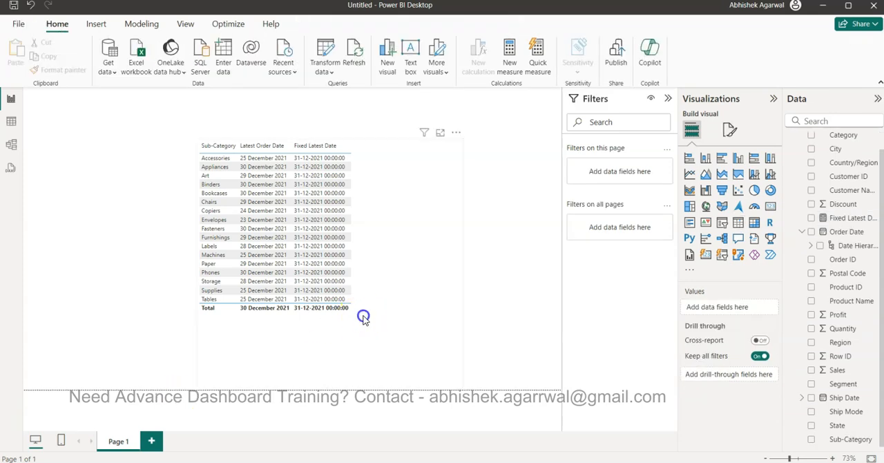
- Reduce the height and width of the sub-category table visual so its frame sits closer to the data, and deselect it
{"action": "left_click", "coordinate": [362, 232]}
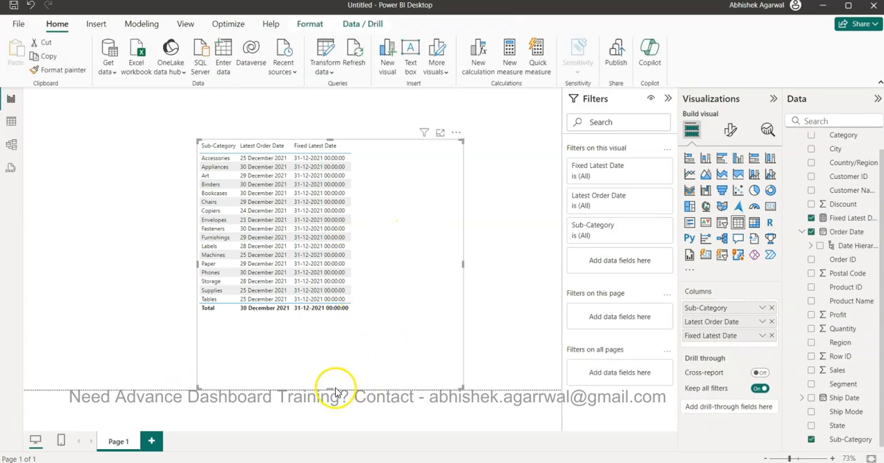
{"action": "left_click_drag", "start_coordinate": [332, 389], "coordinate": [340, 331]}
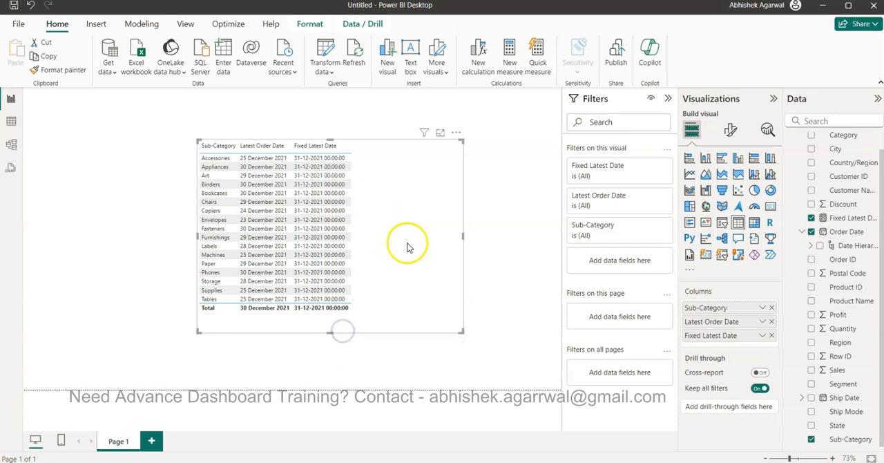
{"action": "left_click_drag", "start_coordinate": [464, 235], "coordinate": [413, 239]}
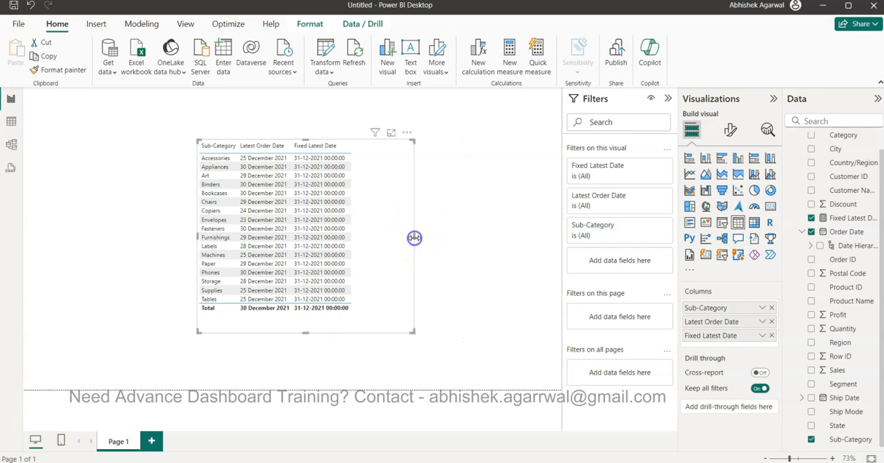
{"action": "left_click", "coordinate": [463, 235]}
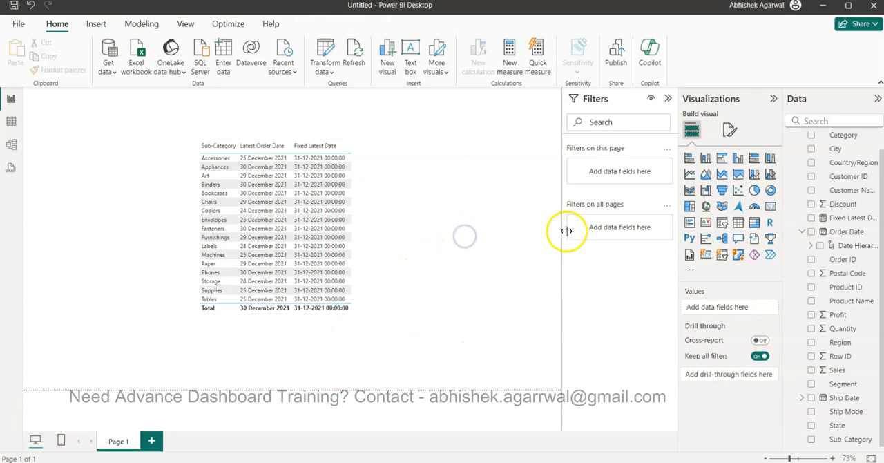
- Add a slicer visual on the State field and narrow it so it sits beside the table without overlapping
{"action": "left_click", "coordinate": [722, 222]}
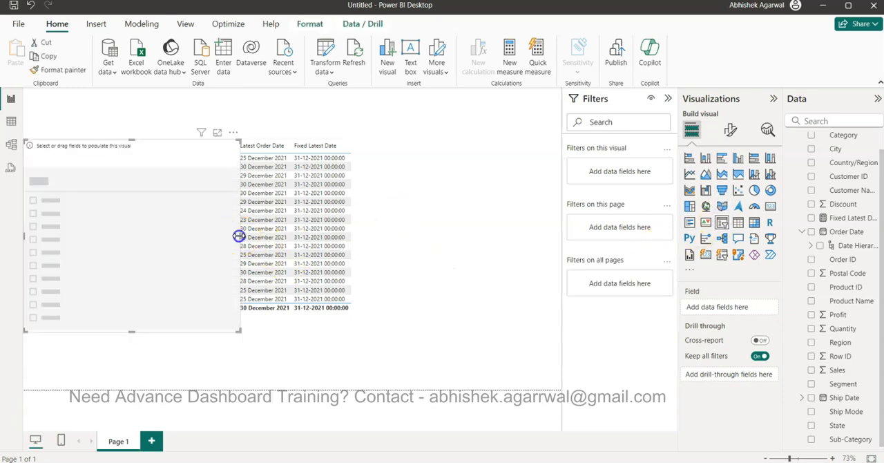
{"action": "left_click_drag", "start_coordinate": [239, 236], "coordinate": [162, 236]}
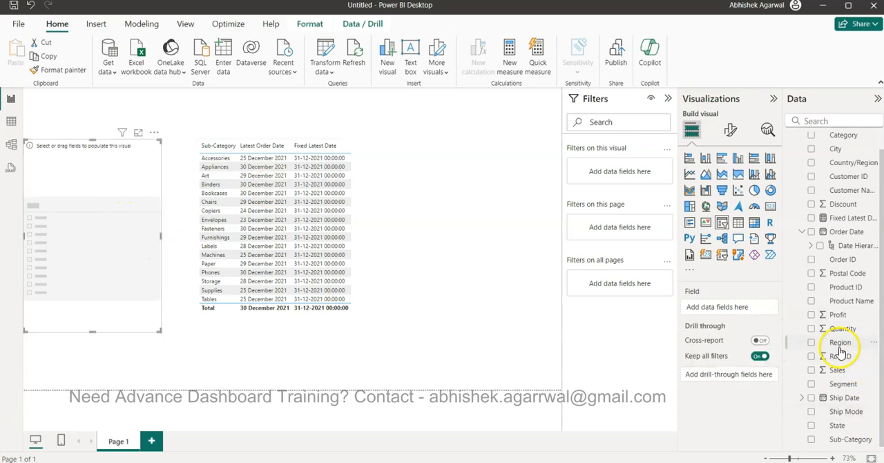
{"action": "left_click", "coordinate": [812, 425]}
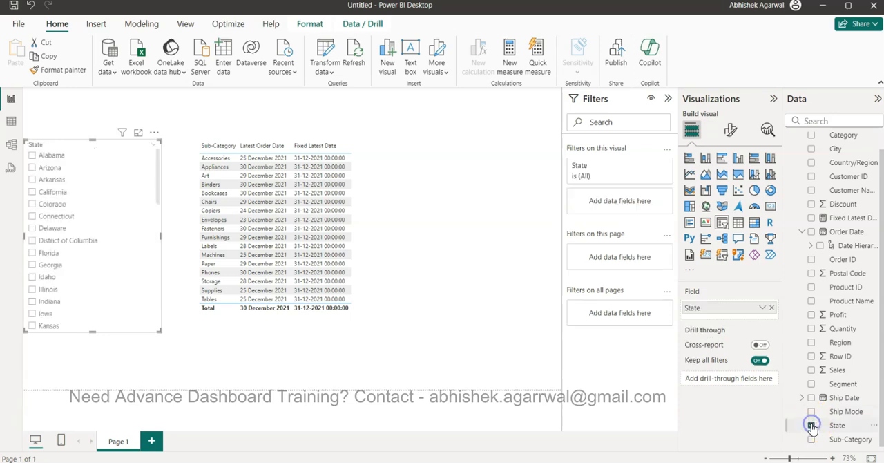
- Filter the table by Arkansas, California, District of Columbia and Georgia in turn with the State slicer to compare both date columns
{"action": "left_click", "coordinate": [55, 181]}
{"action": "left_click", "coordinate": [54, 193]}
{"action": "left_click", "coordinate": [53, 241]}
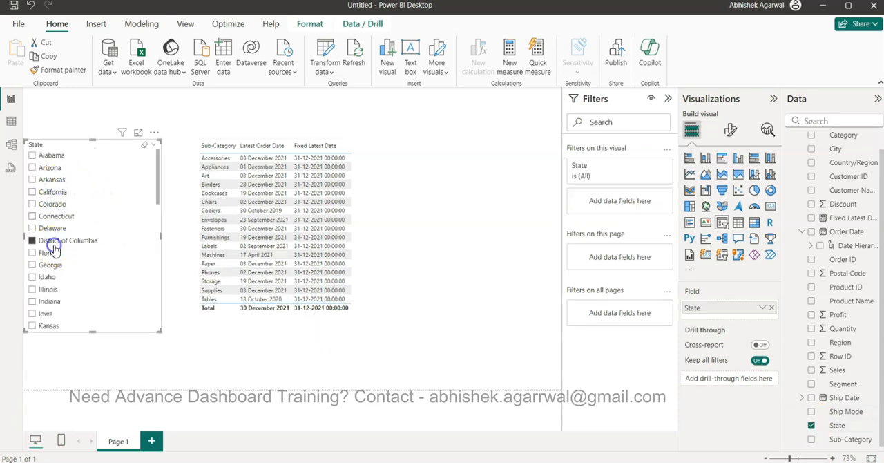
{"action": "left_click", "coordinate": [49, 269]}
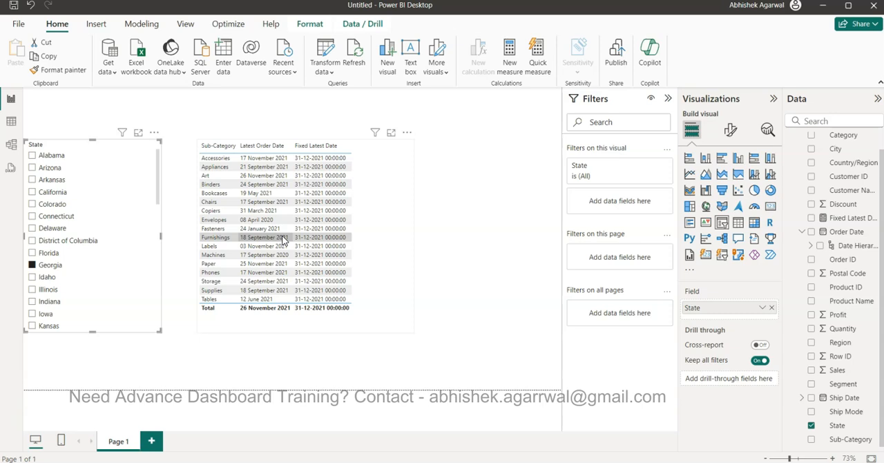
- Set the State slicer to Arkansas and select the table visual
{"action": "left_click", "coordinate": [154, 132]}
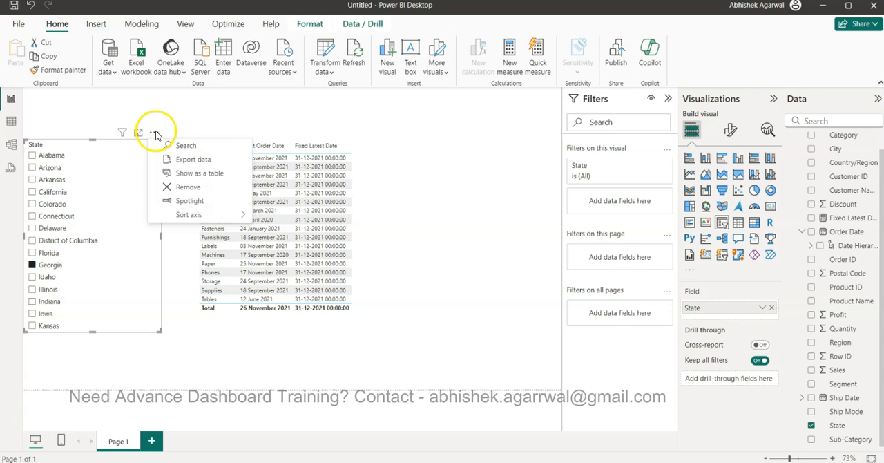
{"action": "left_click", "coordinate": [114, 182]}
{"action": "left_click", "coordinate": [115, 181]}
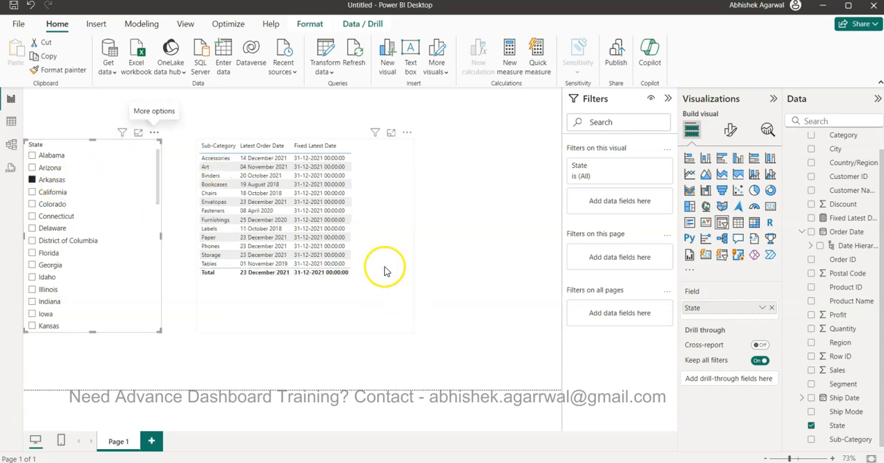
{"action": "left_click", "coordinate": [366, 246]}
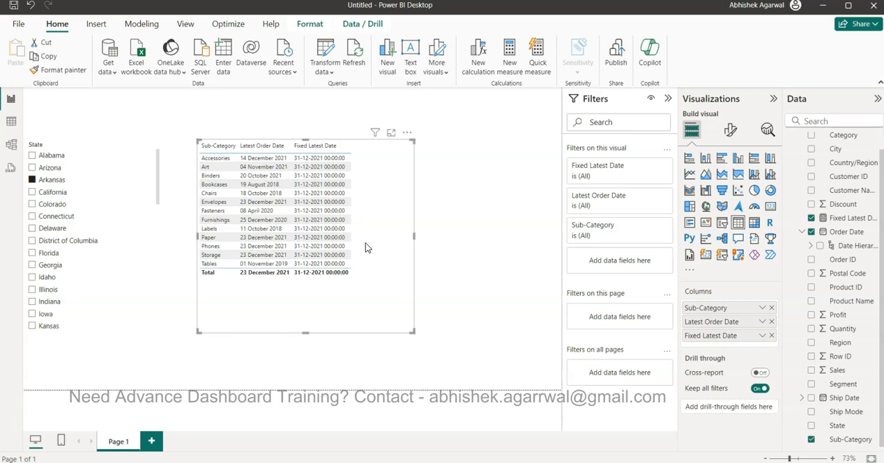